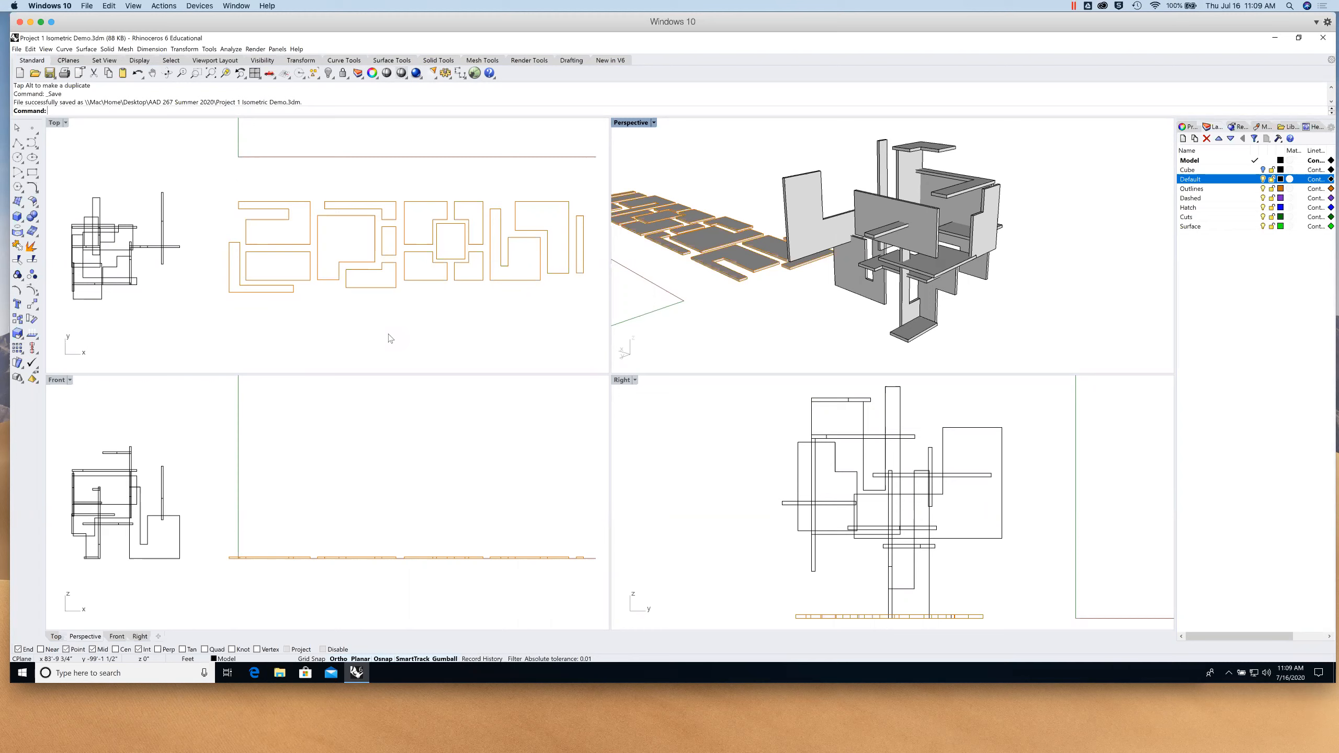
# - Pan the Top view and undo an accidental move of one slab piece
pyautogui.moveTo(288, 308); pyautogui.dragTo(257, 323, button='right')
pyautogui.click(528, 222)
pyautogui.moveTo(529, 222); pyautogui.dragTo(521, 169)
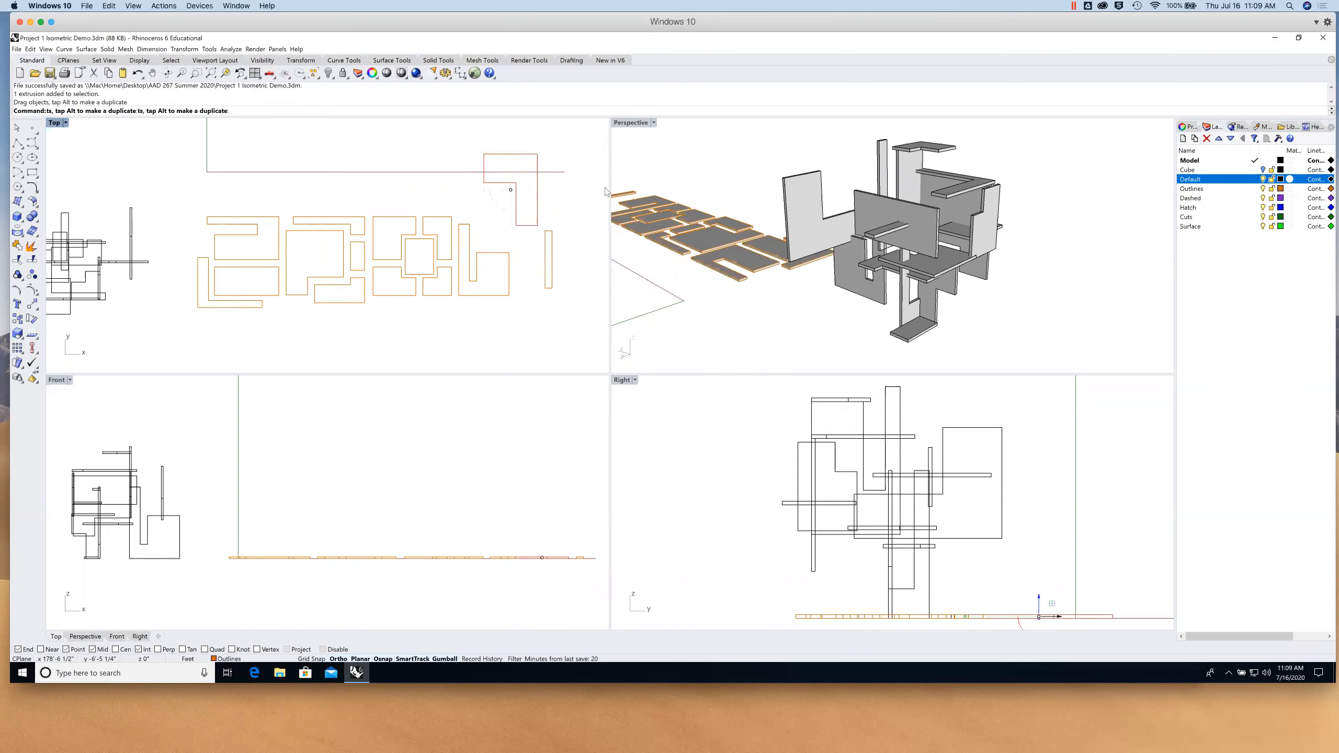
pyautogui.hotkey('ctrl', 'z')
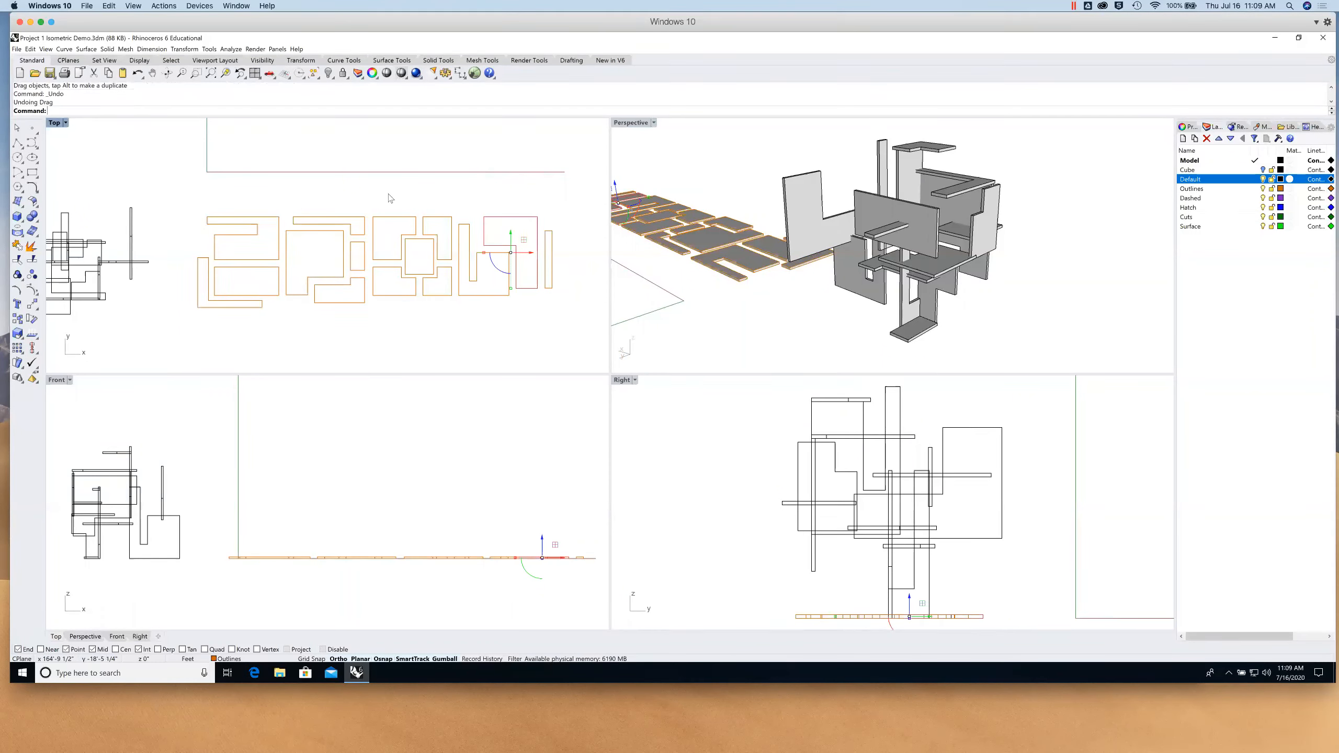
# - Pan and zoom the Perspective view onto the flat slab tiles
pyautogui.click(749, 327)
pyautogui.keyDown('shift'); pyautogui.moveTo(707, 254); pyautogui.dragTo(886, 280, button='right'); pyautogui.keyUp('shift')
pyautogui.scroll(5, 885, 264)
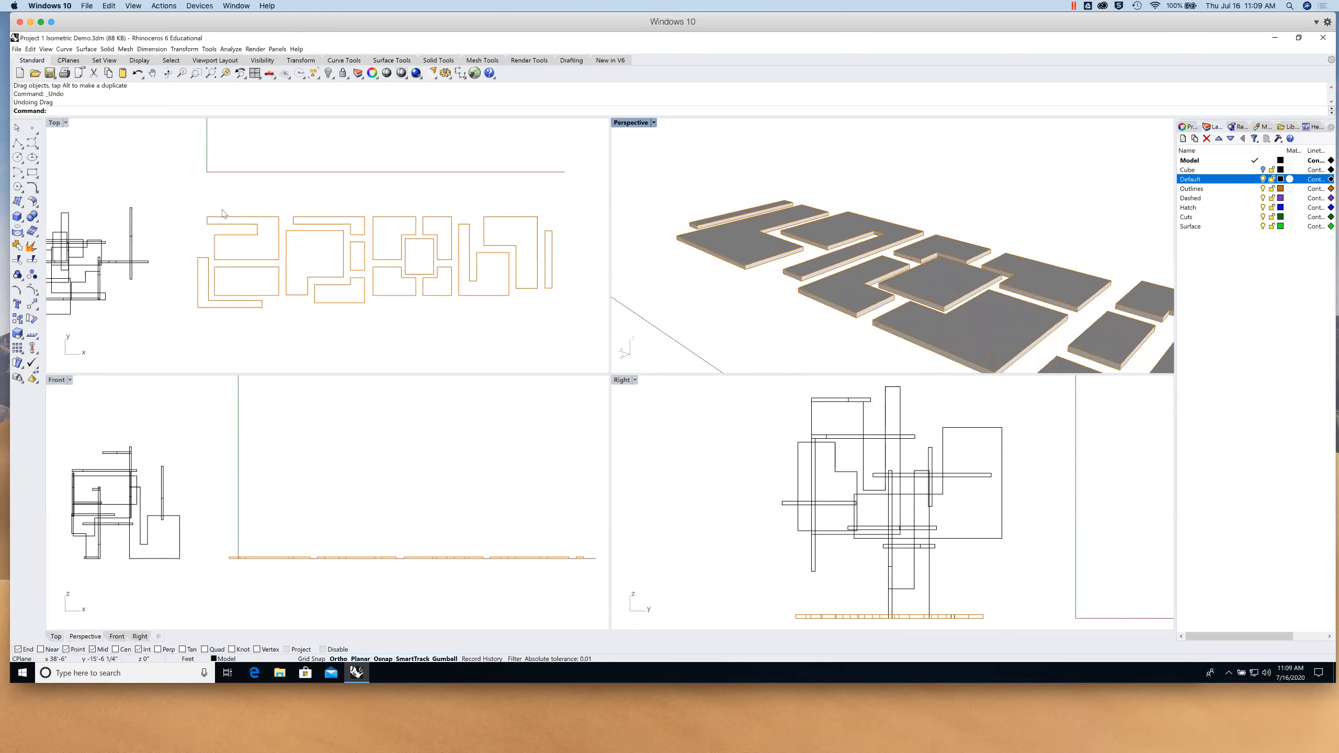
# - Start DupEdge and pick the first two edges of one L-shaped slab
pyautogui.click(18, 236)
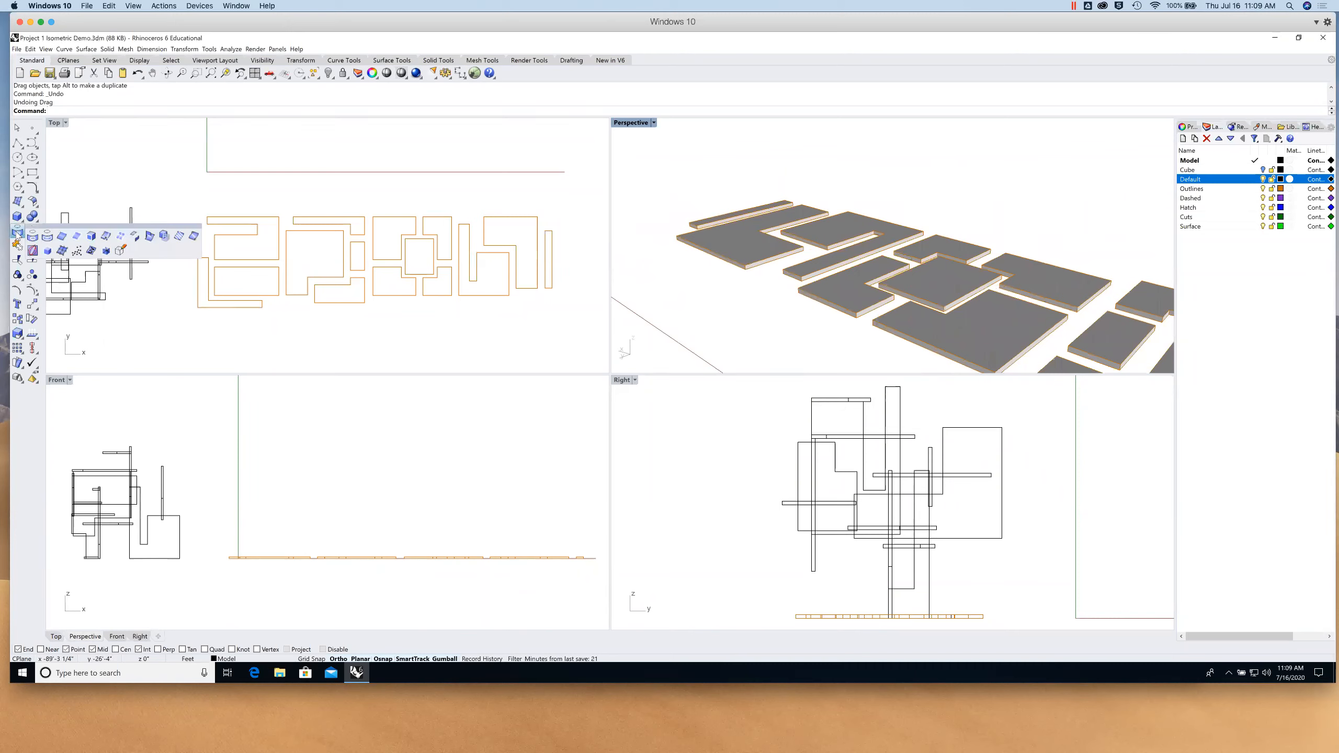
pyautogui.click(76, 236)
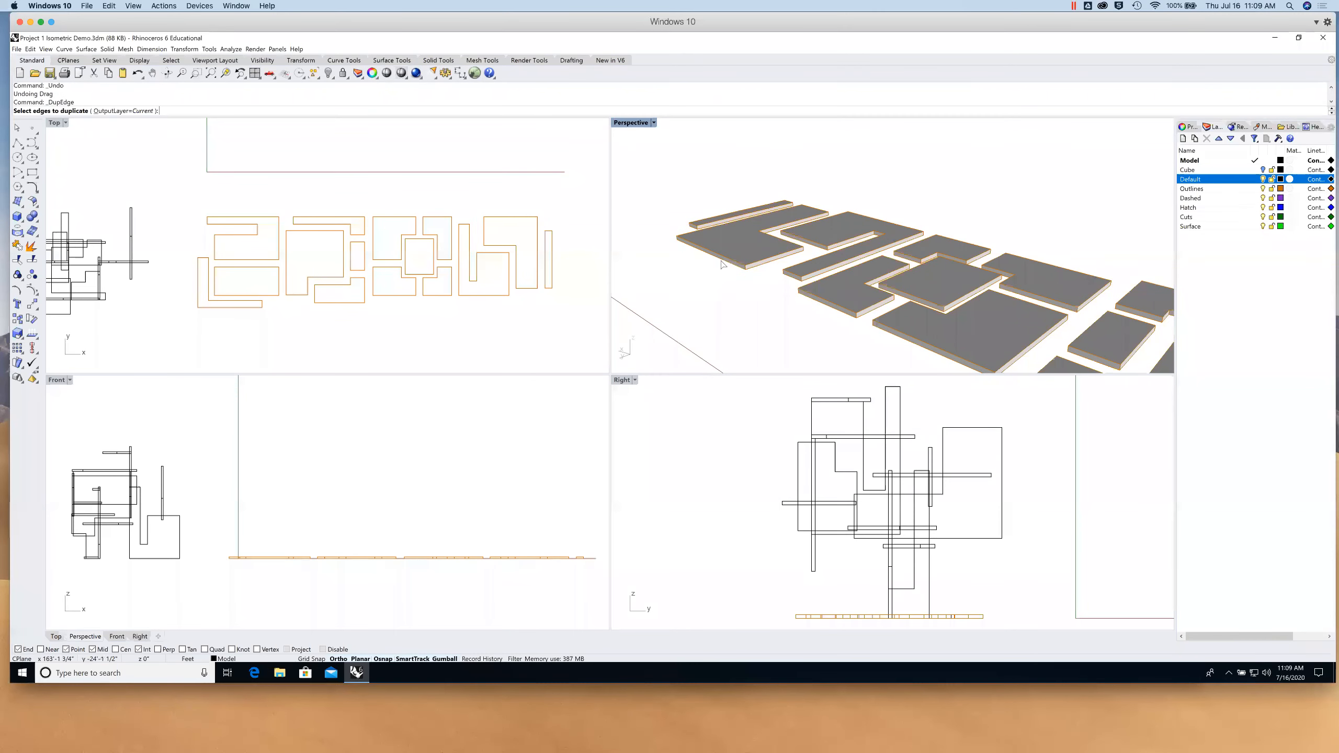
pyautogui.click(757, 271)
pyautogui.click(756, 267)
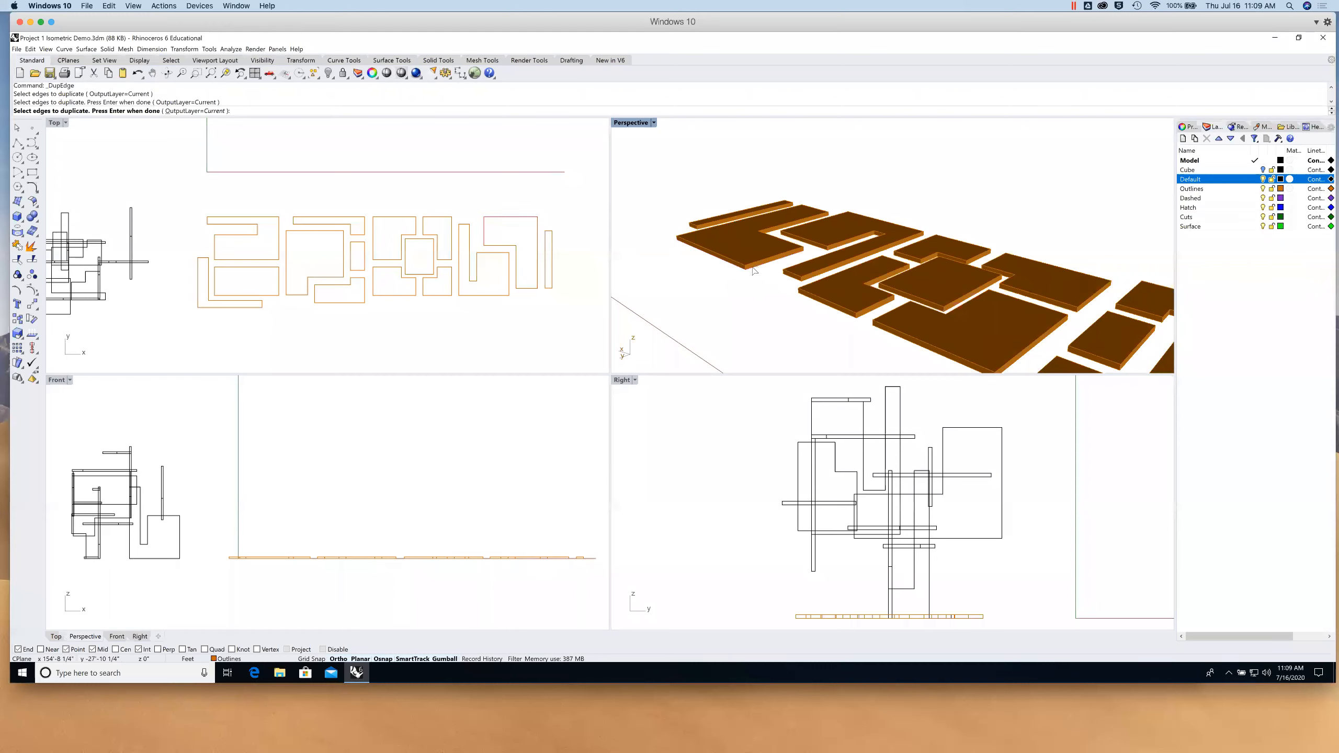
pyautogui.moveTo(691, 262); pyautogui.dragTo(701, 222, button='right')
# - Zoom in on the slab and pick its remaining end and side edges to finish the duplicated outline
pyautogui.write('z')
pyautogui.press('Return')
pyautogui.moveTo(650, 190); pyautogui.dragTo(766, 276)
pyautogui.scroll(-8, 717, 255)
pyautogui.moveTo(732, 251); pyautogui.dragTo(763, 183, button='right')
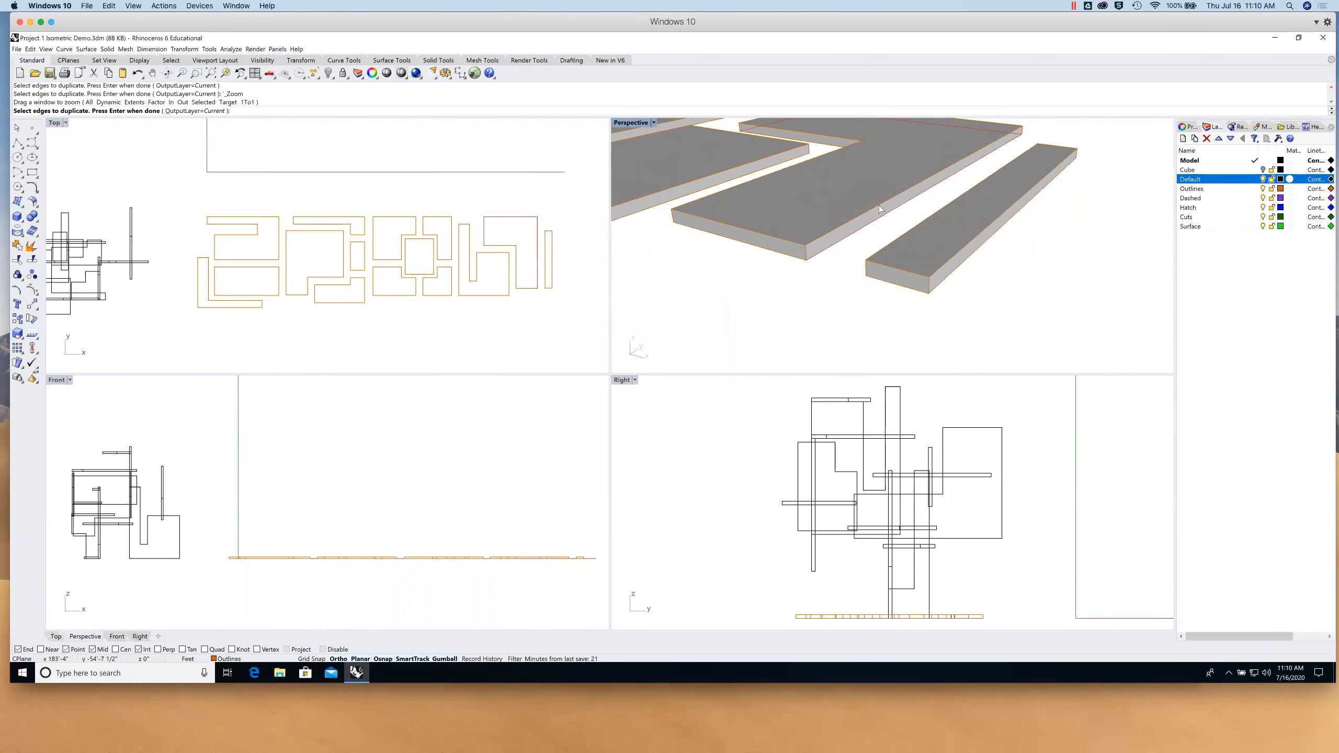
pyautogui.click(761, 250)
pyautogui.moveTo(761, 251); pyautogui.dragTo(885, 238, button='right')
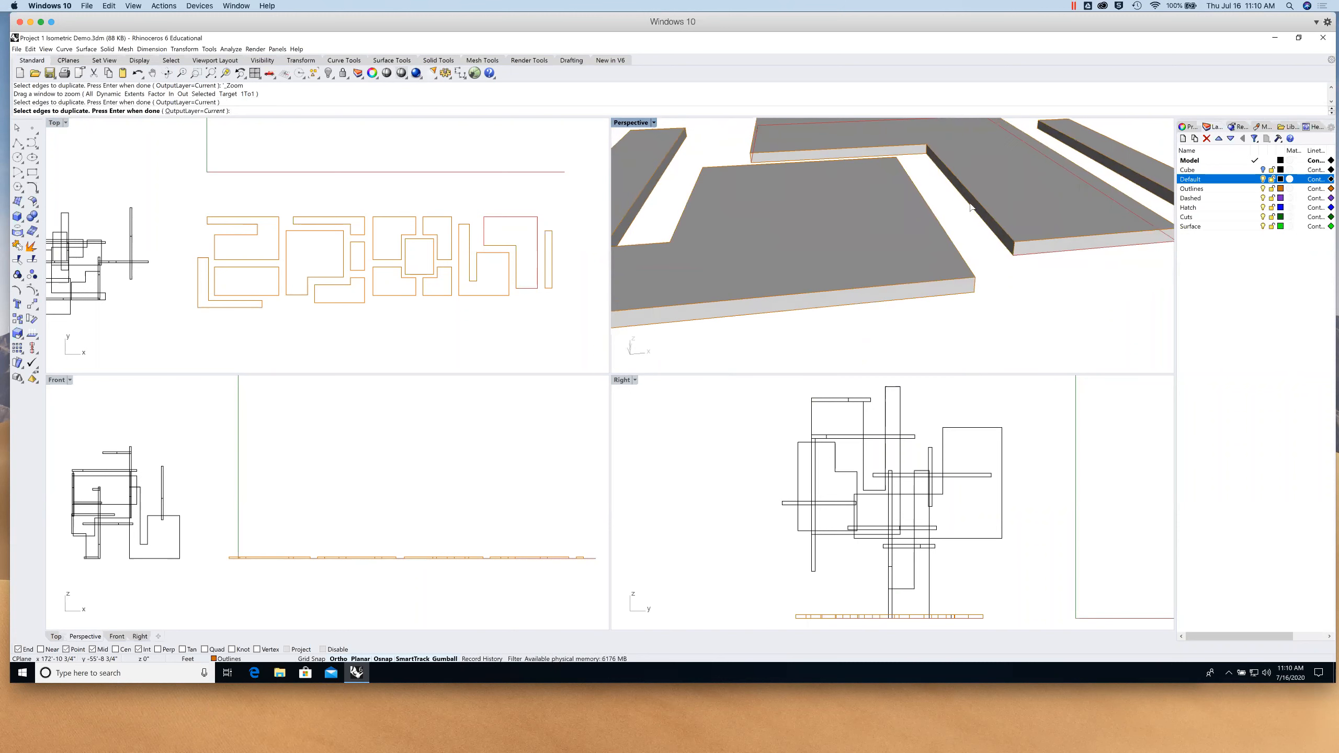
pyautogui.click(918, 156)
pyautogui.press('Return')
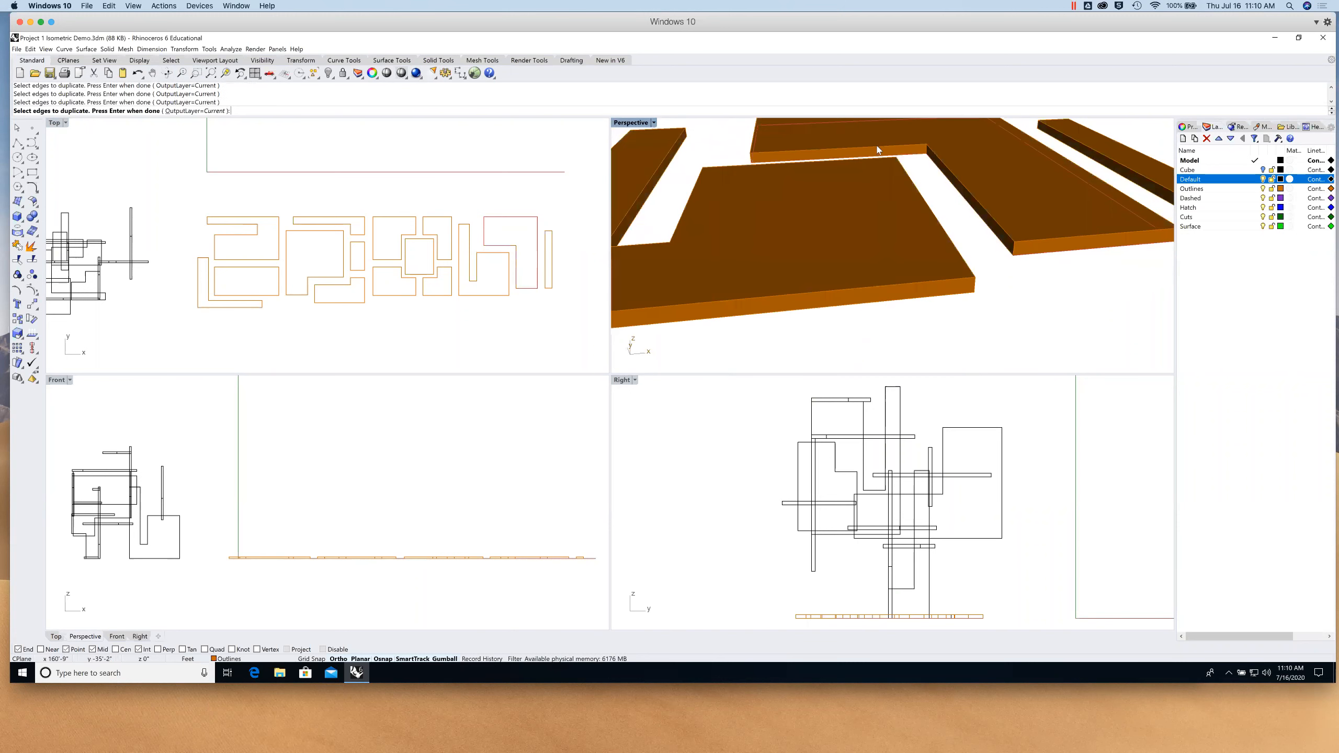
# - Move the duplicated L-shaped outline into open space clear of the slab row
pyautogui.scroll(-16, 952, 228)
pyautogui.moveTo(940, 210); pyautogui.dragTo(989, 280)
pyautogui.moveTo(555, 361); pyautogui.dragTo(505, 281, button='right')
pyautogui.click(508, 289)
pyautogui.scroll(6, 449, 308)
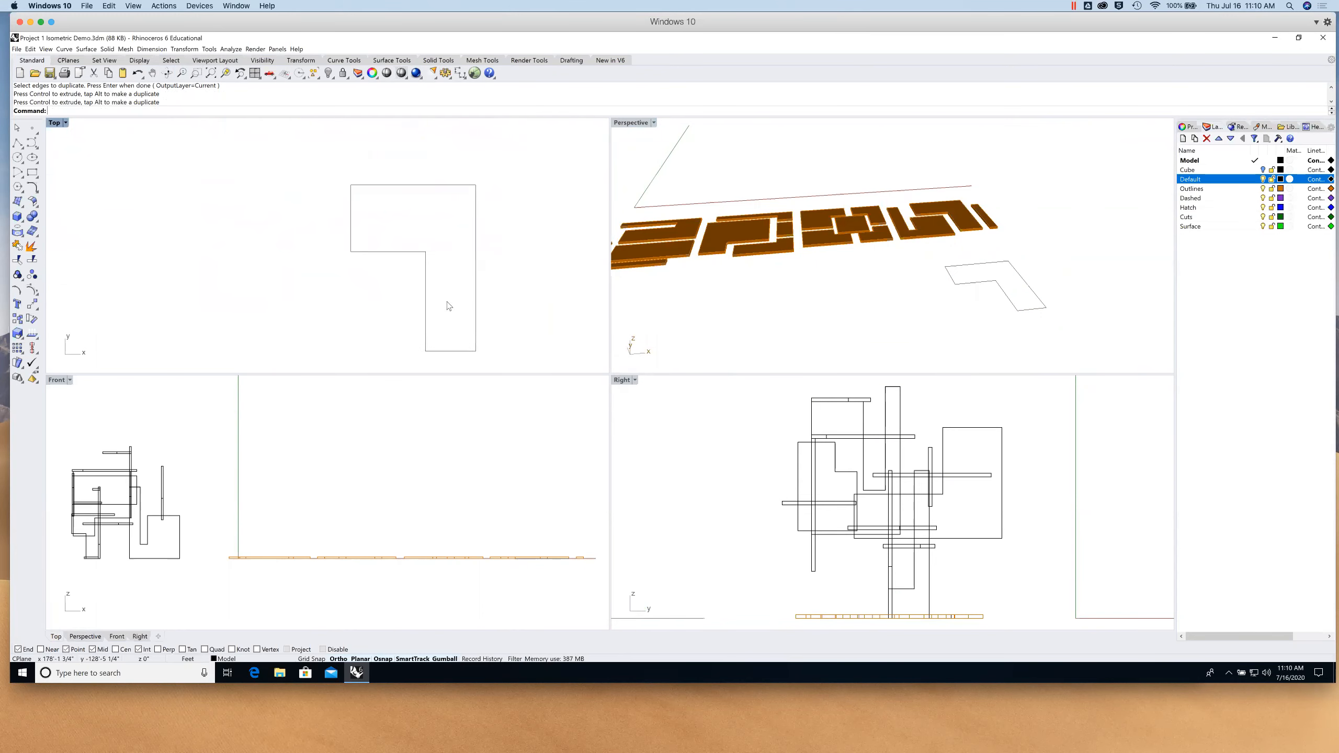
# - Draw a two-segment polyline dropping into the outline's upper corner, then running right across it
pyautogui.click(17, 143)
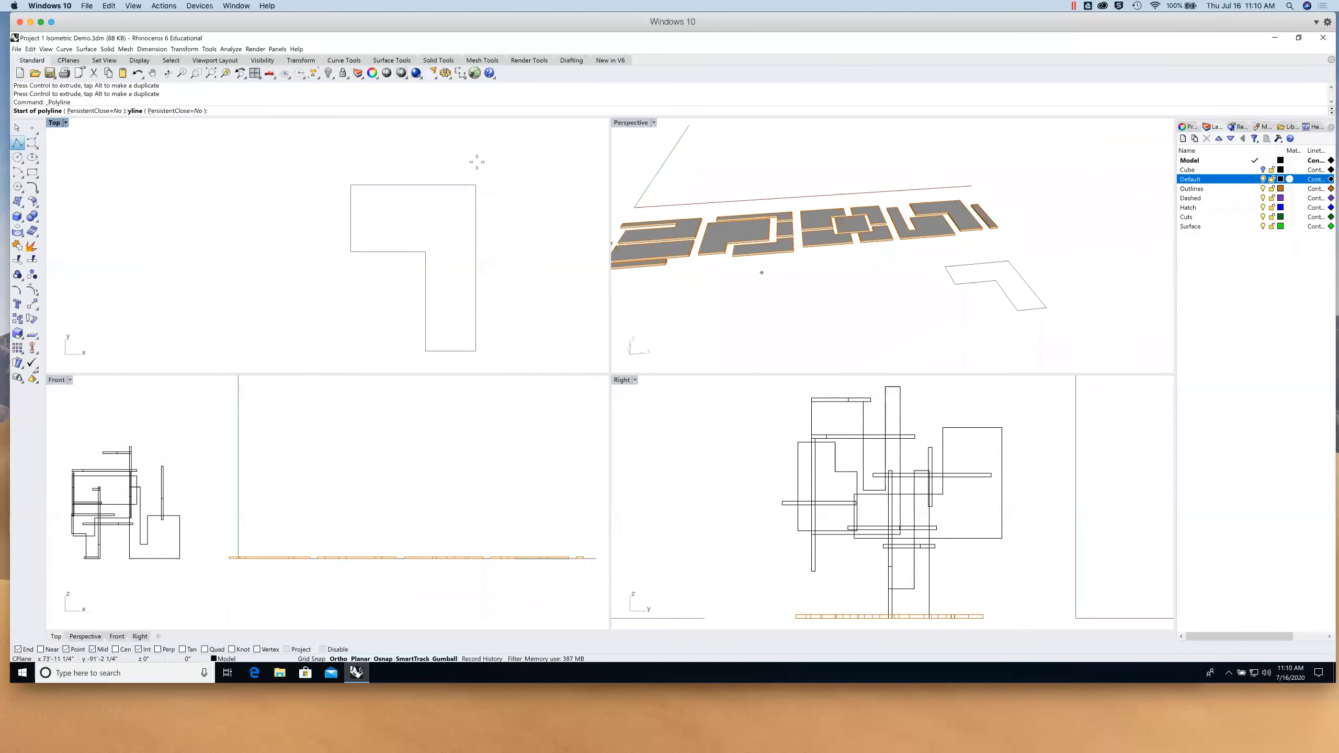
pyautogui.click(411, 173)
pyautogui.click(411, 218)
pyautogui.click(509, 218)
pyautogui.press('Return')
pyautogui.click(498, 219)
pyautogui.click(529, 281)
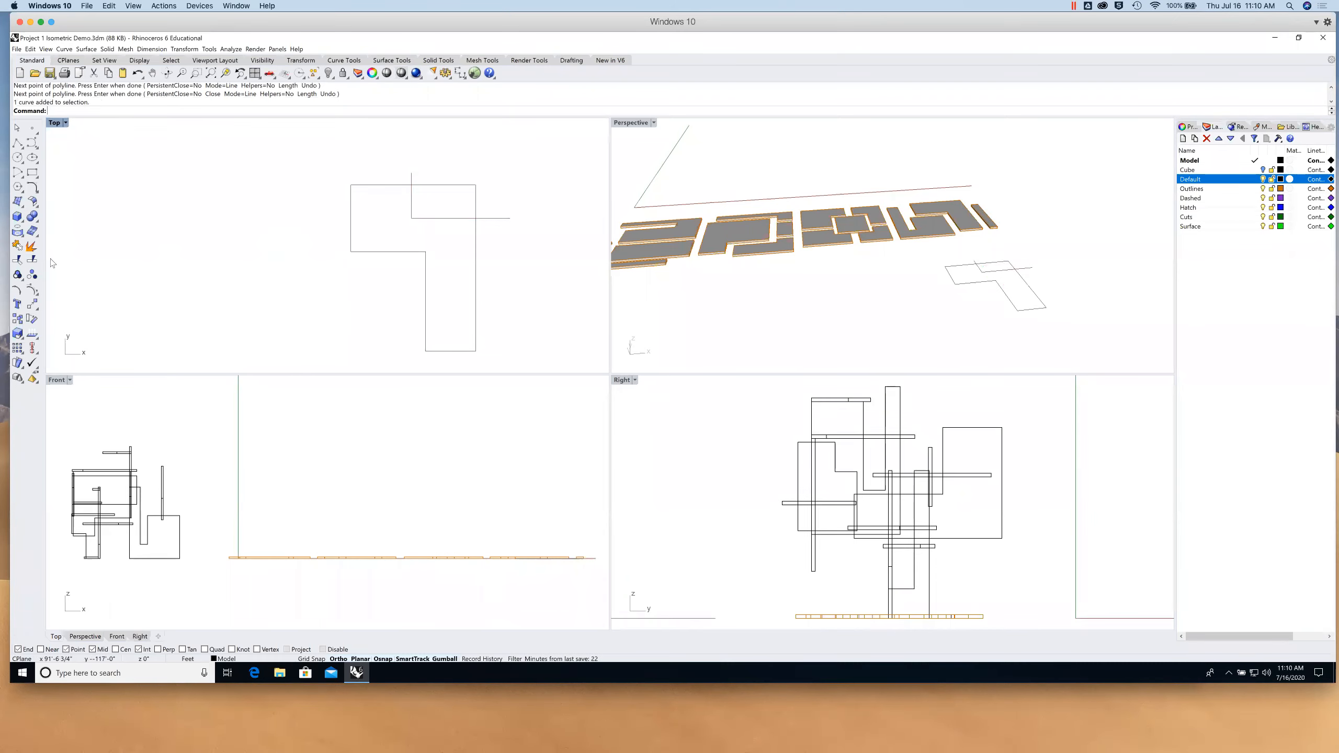
# - Split the outline curve where the polyline crosses it
pyautogui.write('Split')
pyautogui.press('Return')
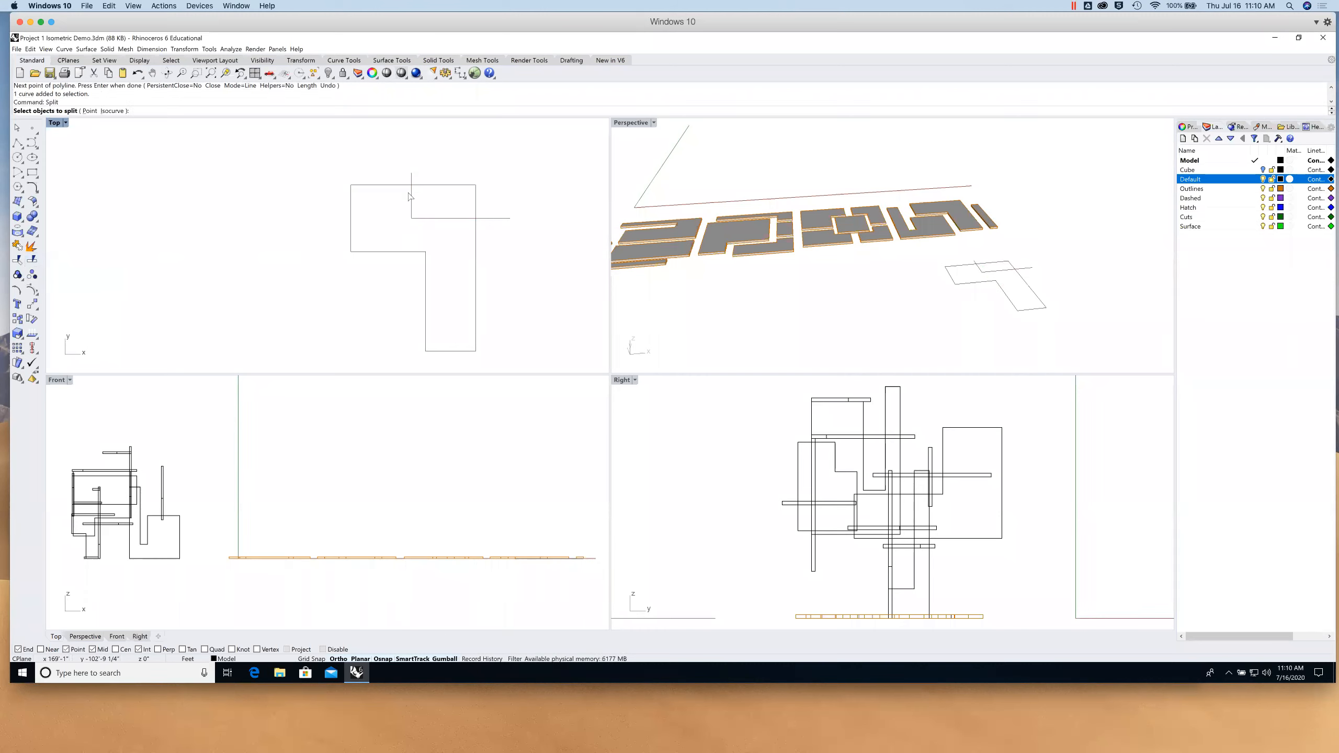
pyautogui.click(476, 205)
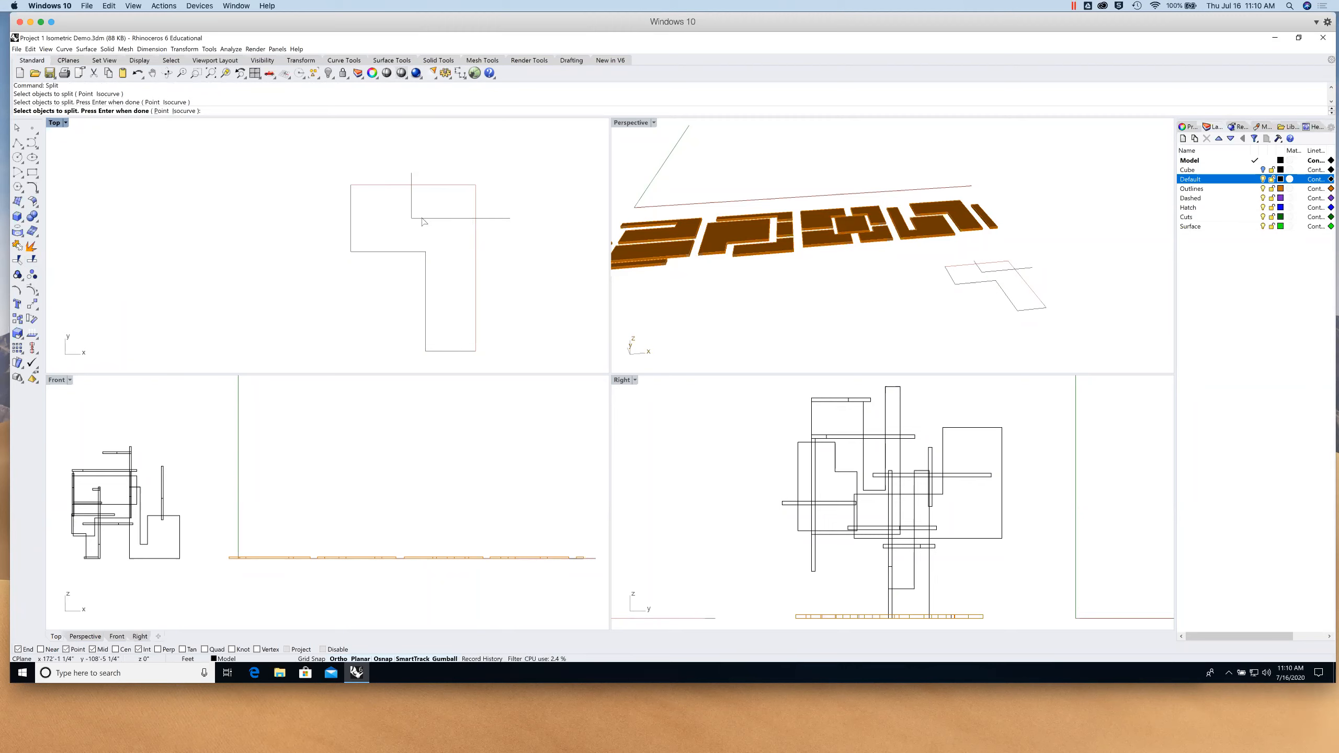
pyautogui.press('Return')
pyautogui.write('join')
pyautogui.press('Return')
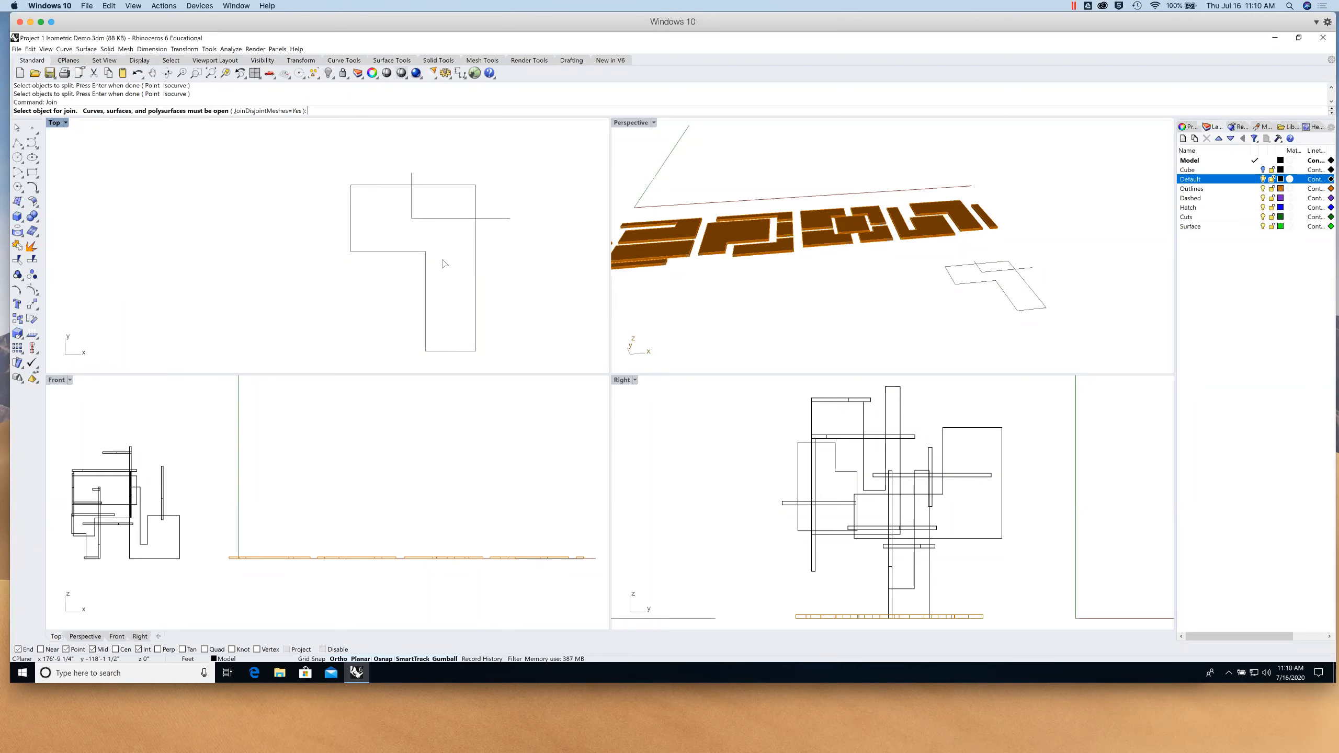
# - Join the outline segments back into one closed L-shaped curve
pyautogui.click(377, 186)
pyautogui.click(351, 207)
pyautogui.click(387, 252)
pyautogui.click(425, 271)
pyautogui.click(463, 353)
pyautogui.press('Return')
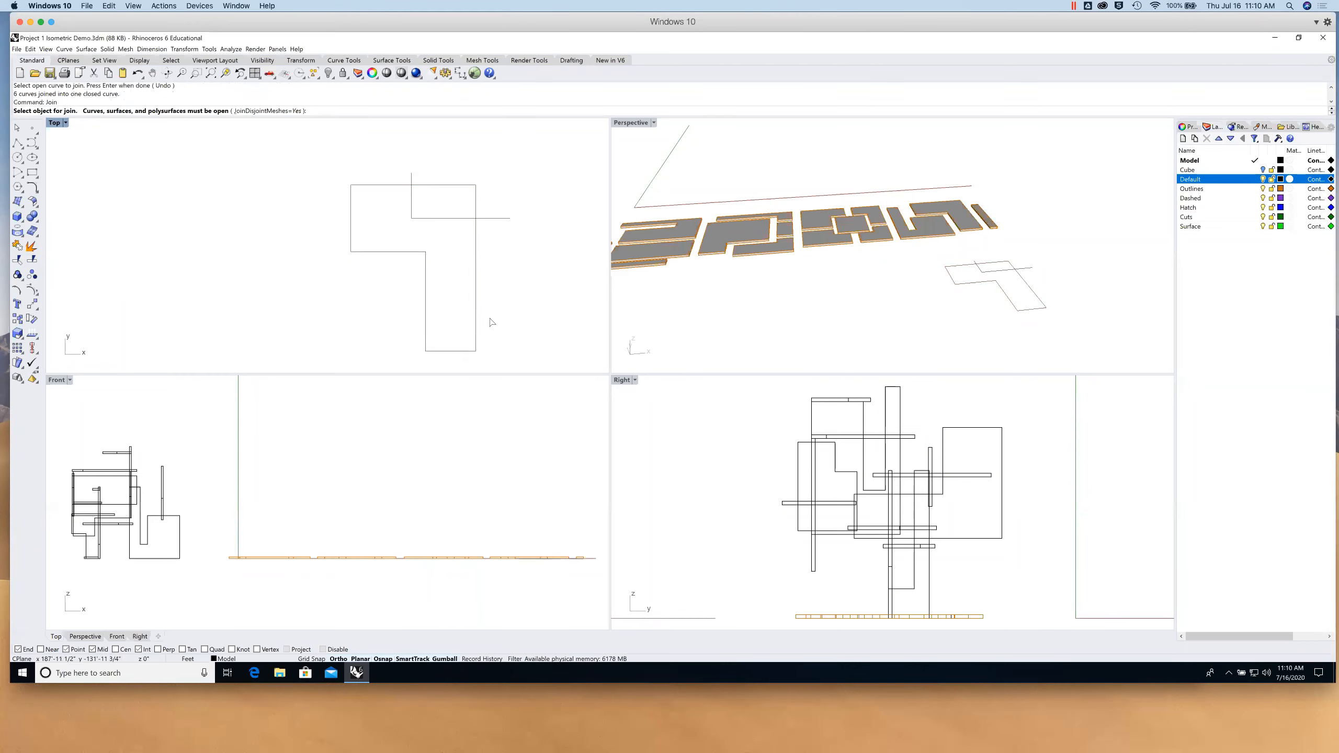
pyautogui.click(448, 185)
pyautogui.click(462, 166)
pyautogui.click(409, 178)
pyautogui.click(420, 165)
# - Split the closed L-shaped outline using the horizontal cut line as the cutter
pyautogui.click(30, 246)
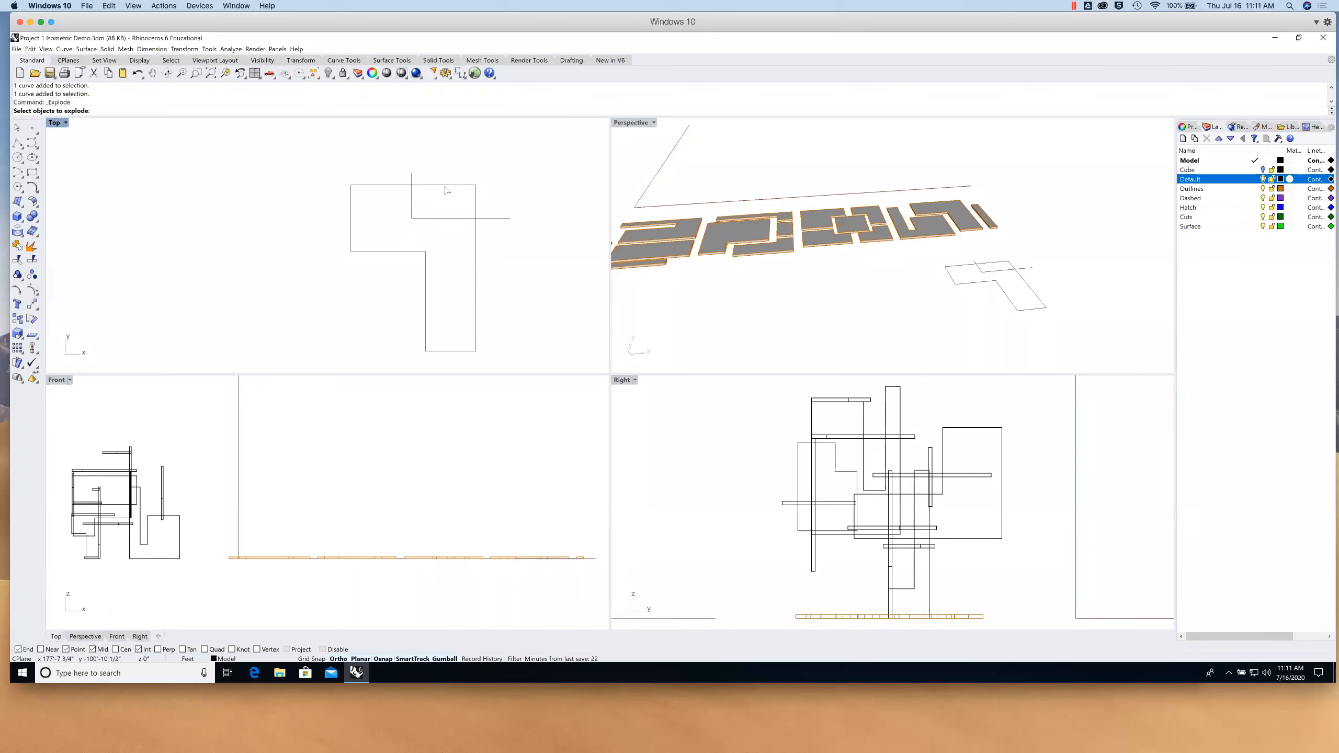
pyautogui.click(32, 259)
pyautogui.write('s')
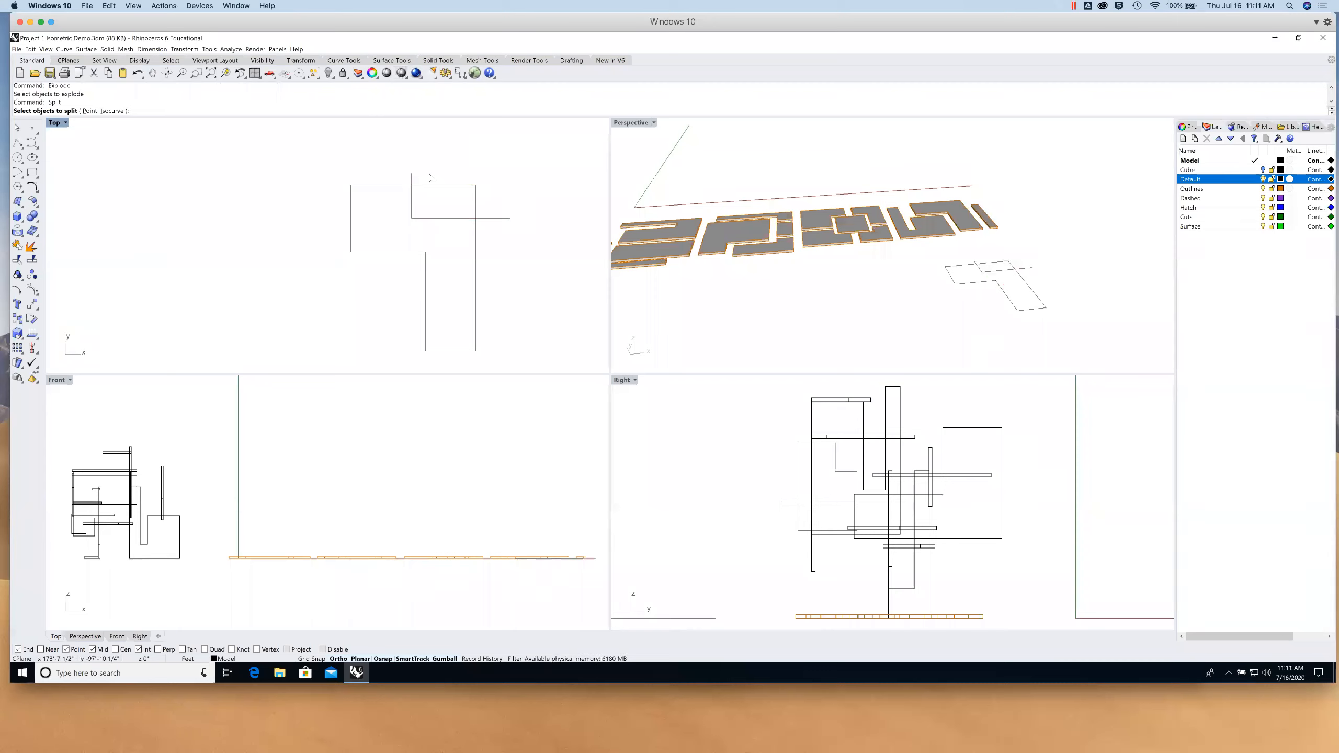
pyautogui.click(451, 189)
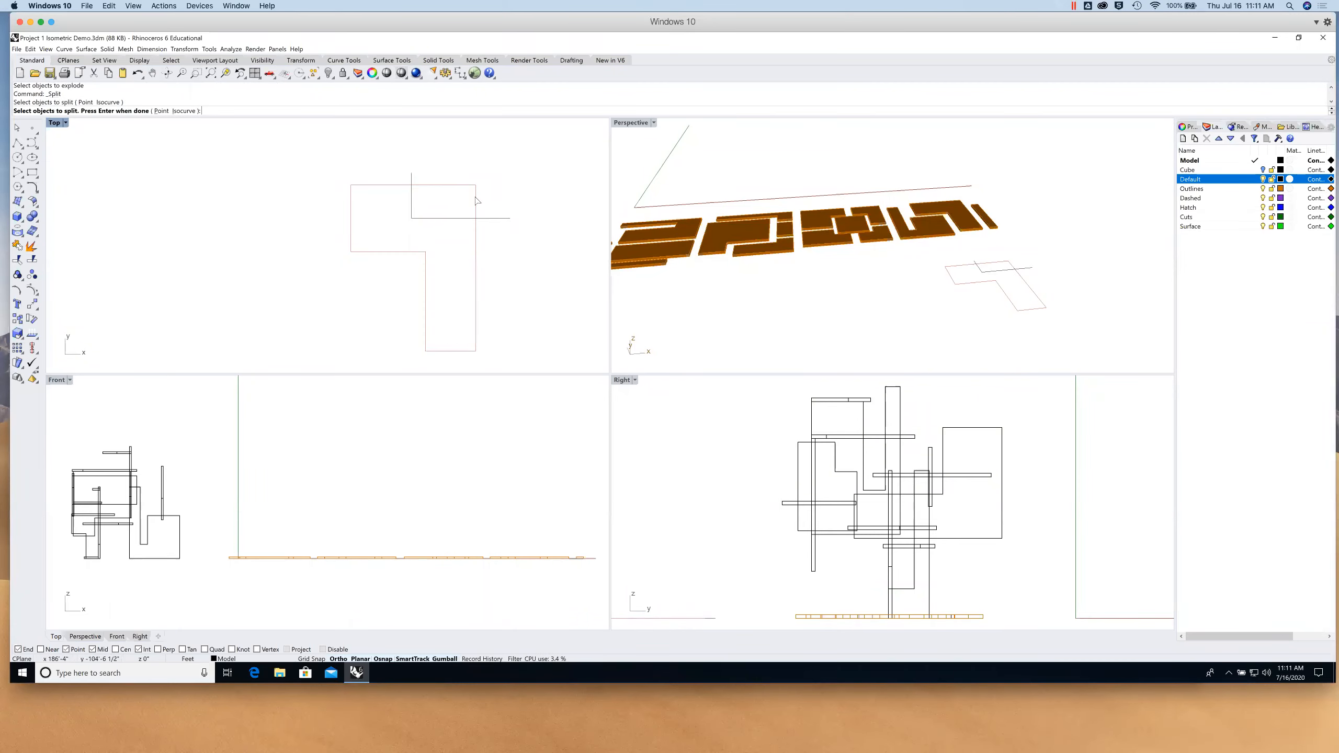
pyautogui.press('Return')
pyautogui.click(496, 218)
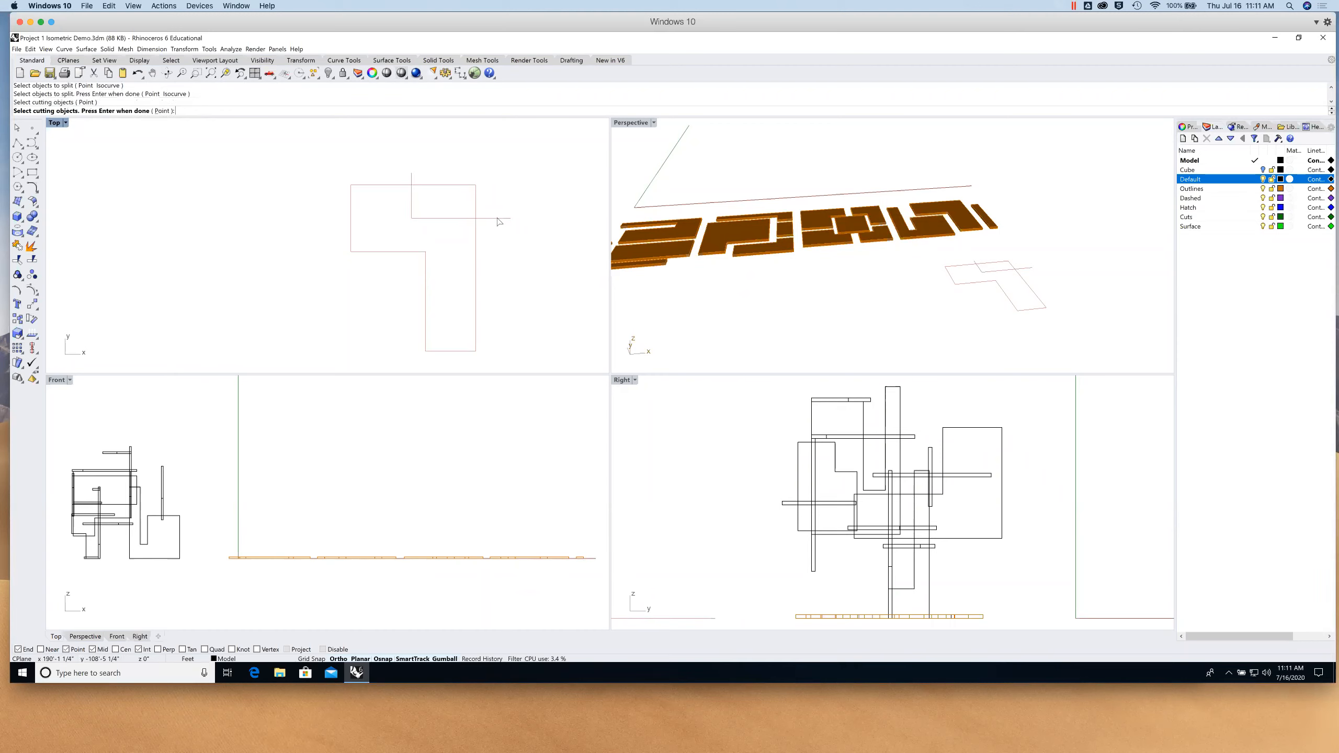
pyautogui.press('Return')
# - Select the large L-shaped piece together with the cut line
pyautogui.click(475, 203)
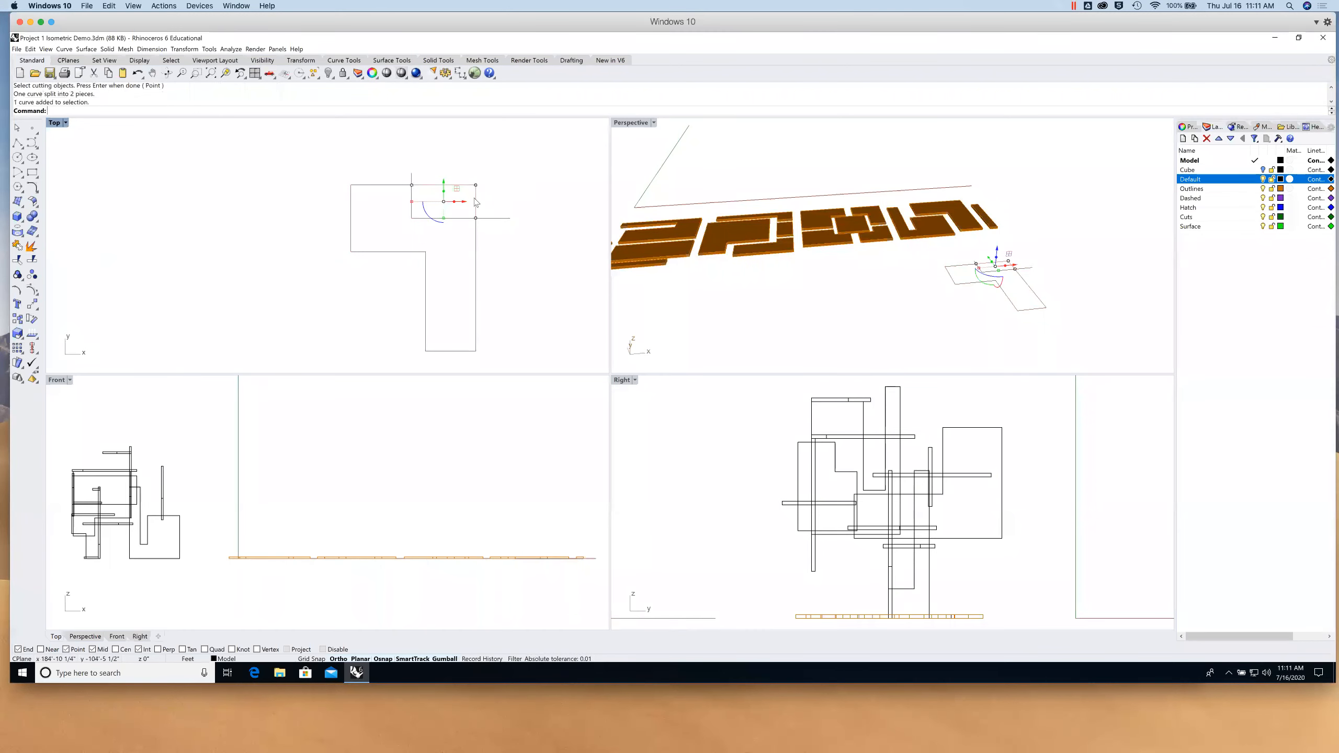
pyautogui.click(478, 240)
pyautogui.moveTo(452, 205); pyautogui.dragTo(387, 263)
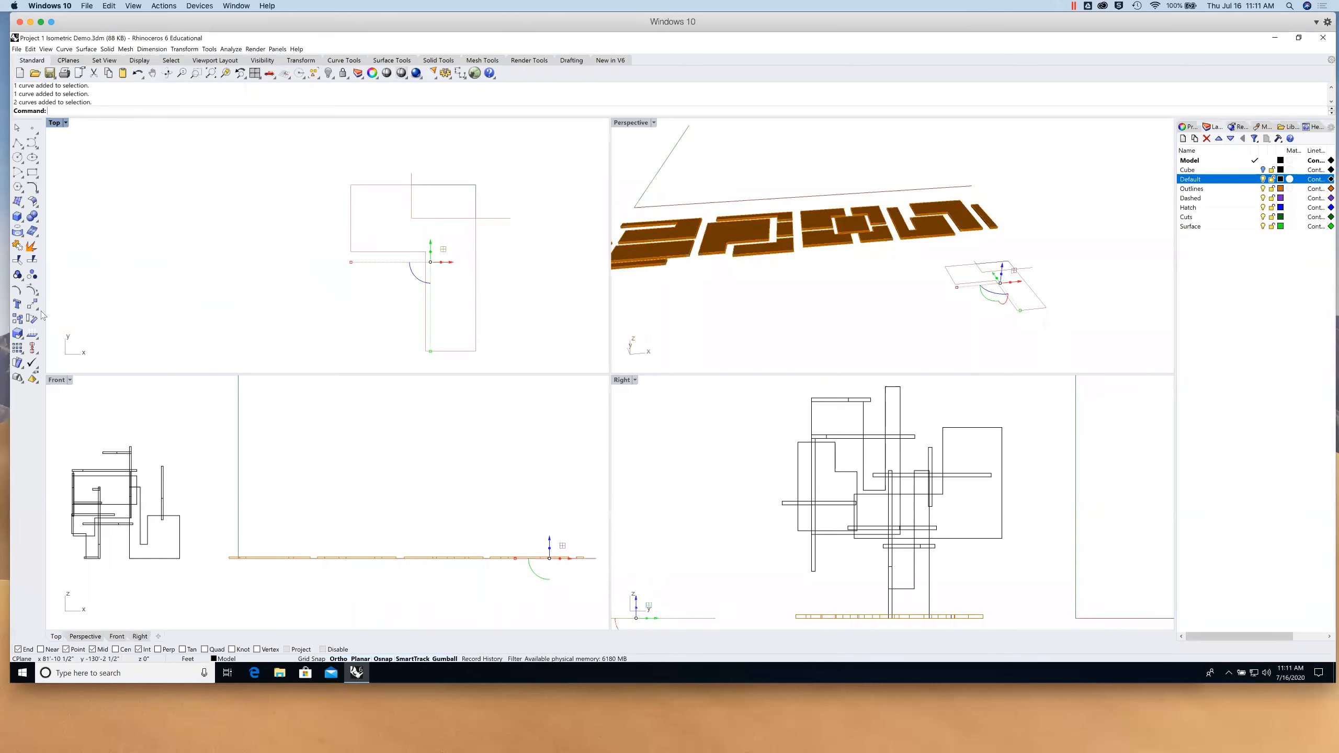
# - Copy the L piece and cut line to the left, then delete the original L piece
pyautogui.click(18, 319)
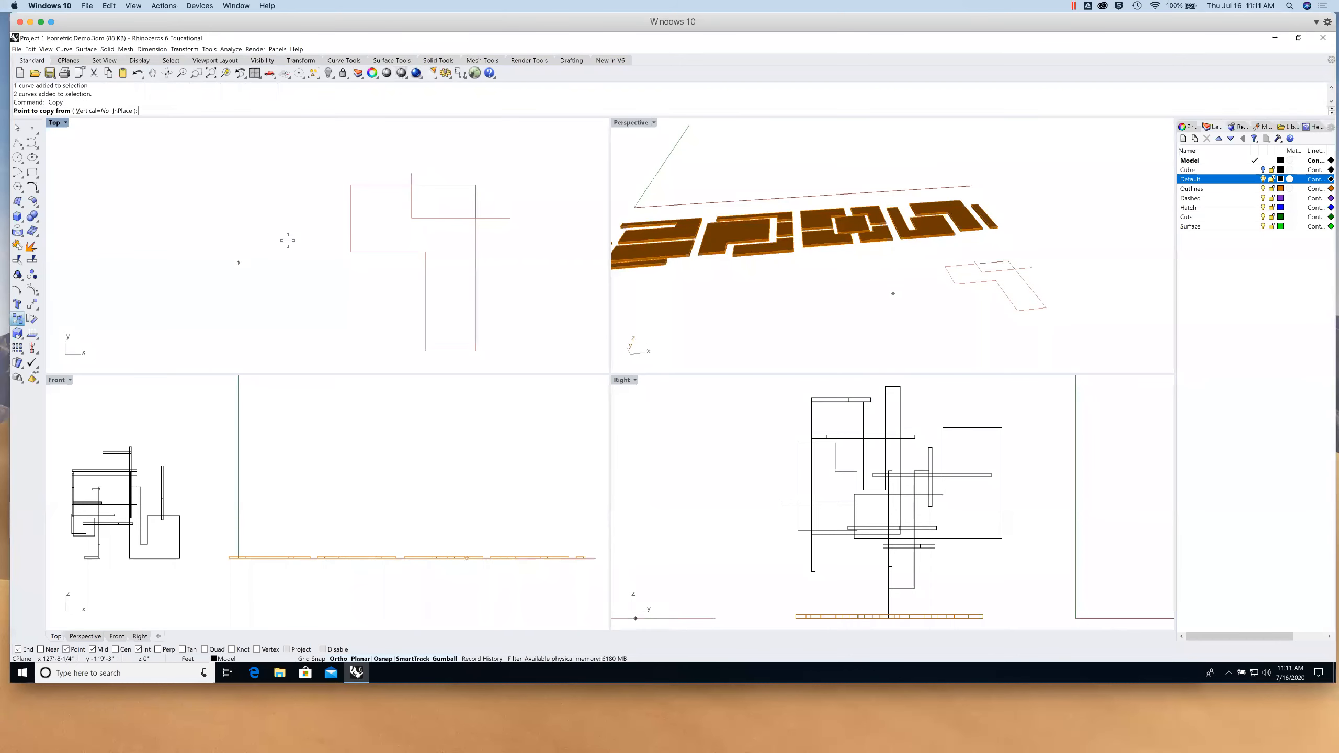
pyautogui.click(317, 237)
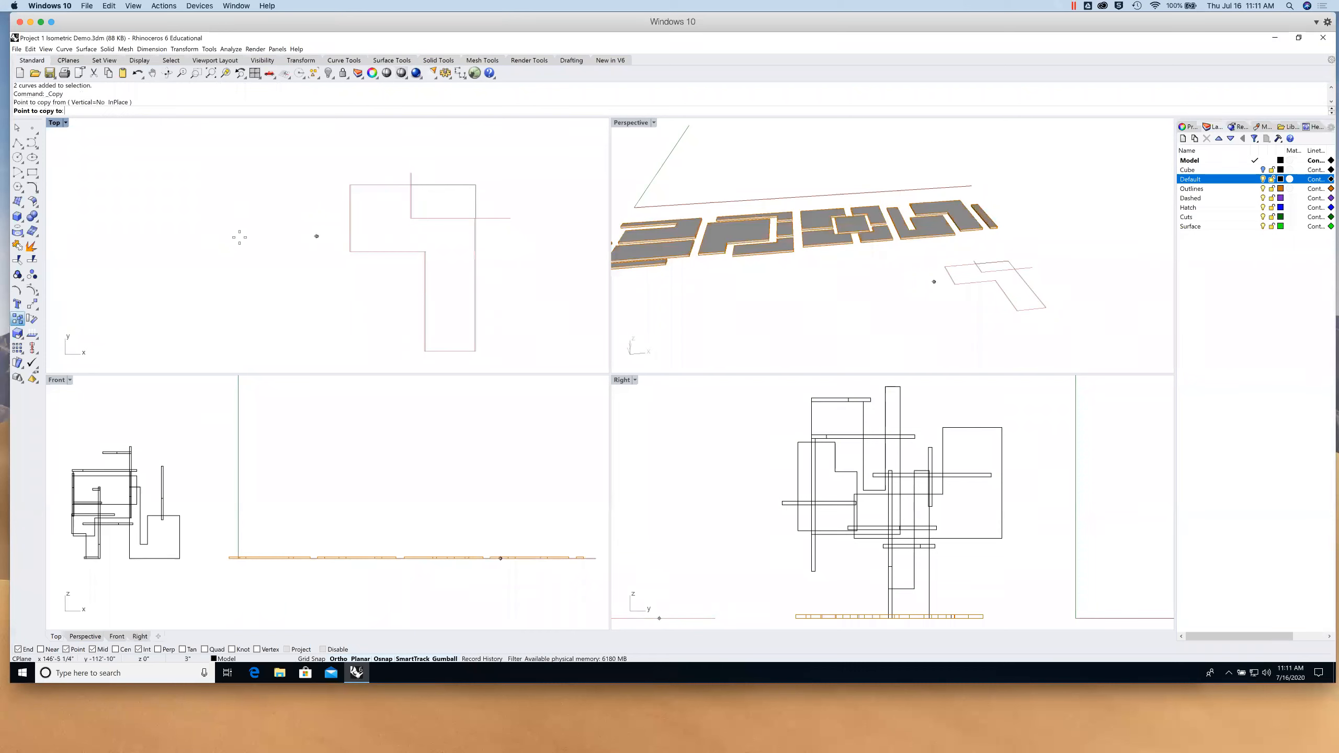
pyautogui.click(229, 238)
pyautogui.press('Return')
pyautogui.click(394, 185)
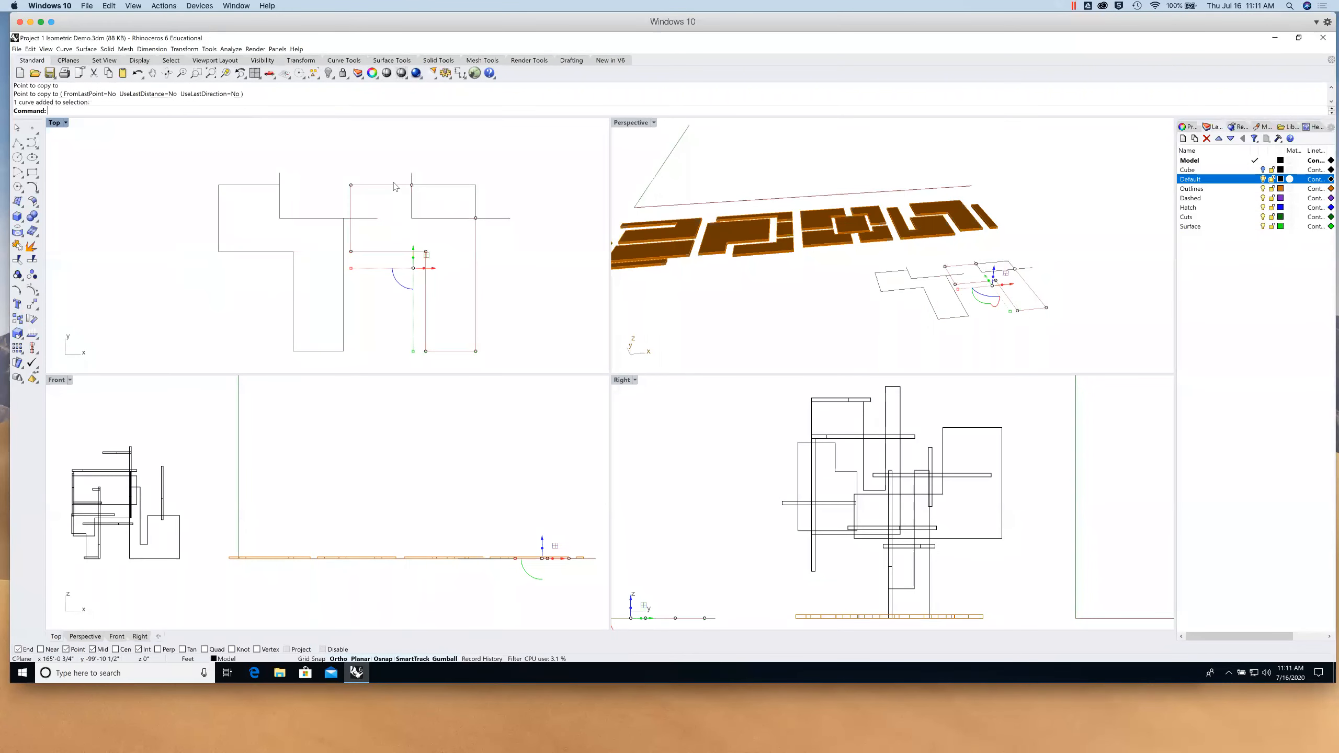
pyautogui.press('Delete')
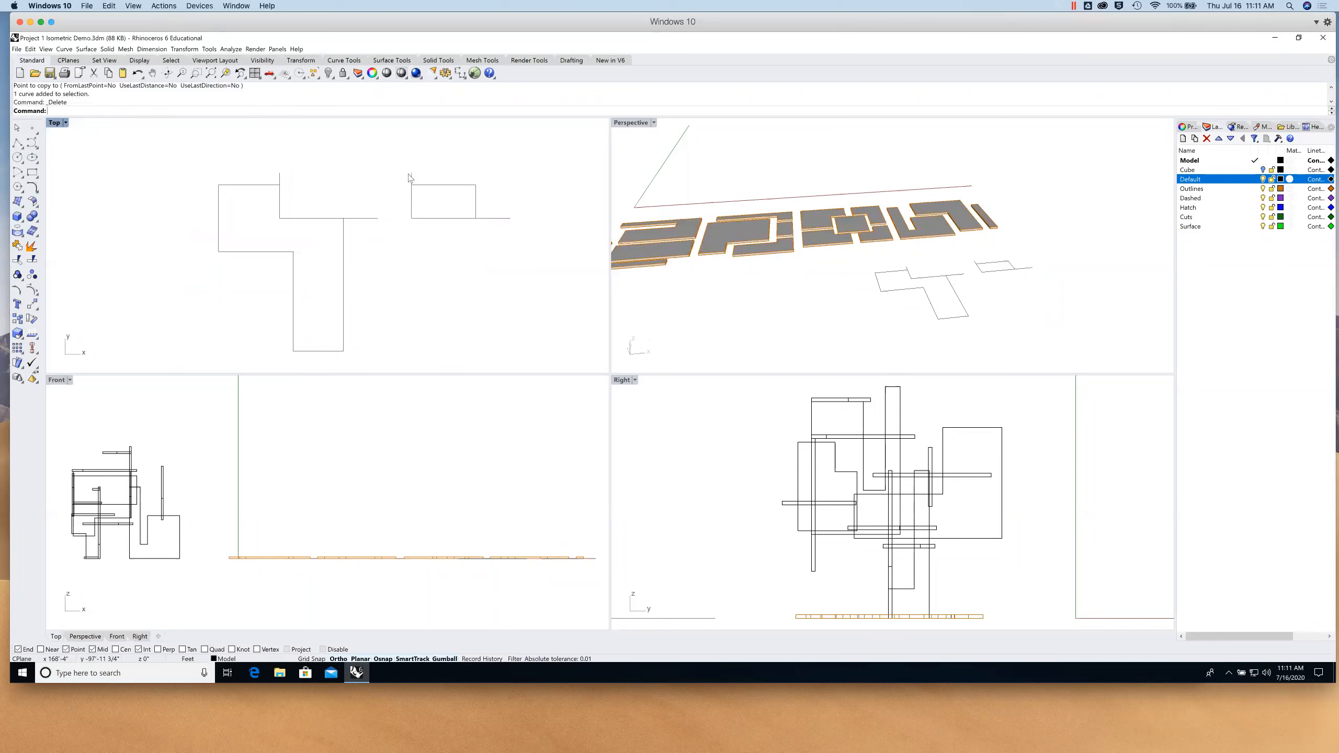
pyautogui.click(486, 218)
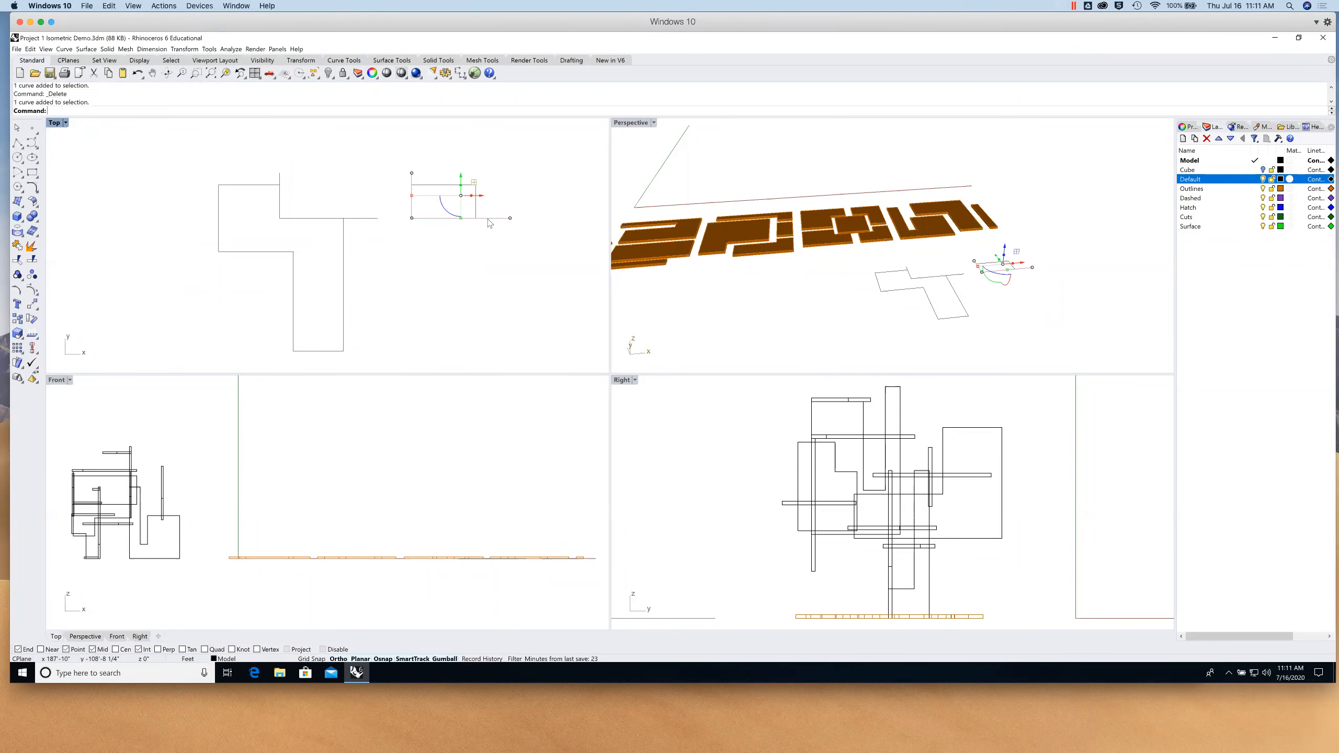